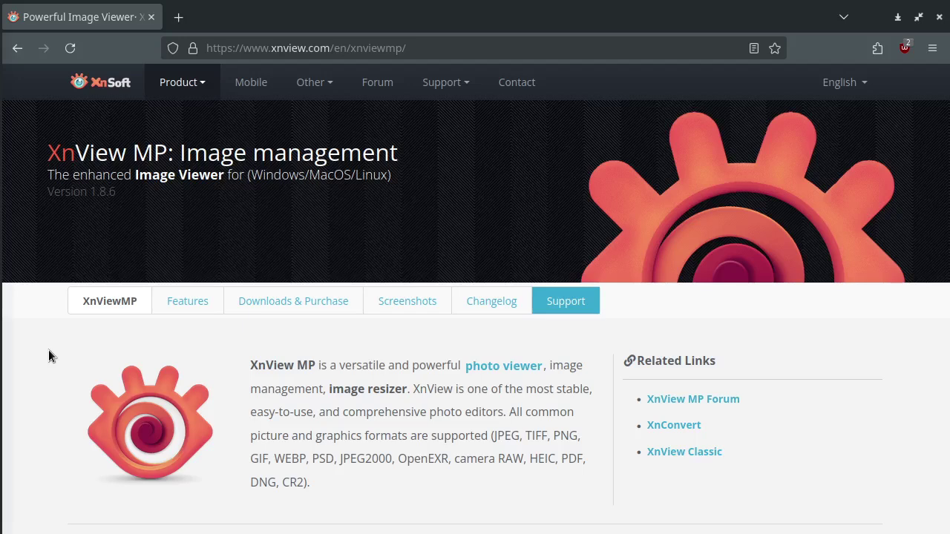
Scroll the XnView MP page down to Downloads & Purchase, then minimize Firefox.
left_click(307, 50)
left_click(292, 48)
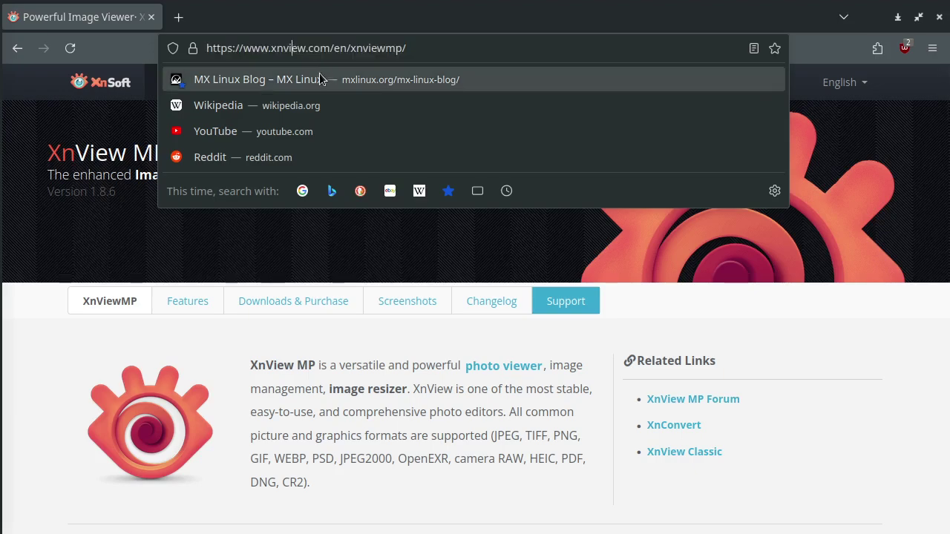
left_click(49, 376)
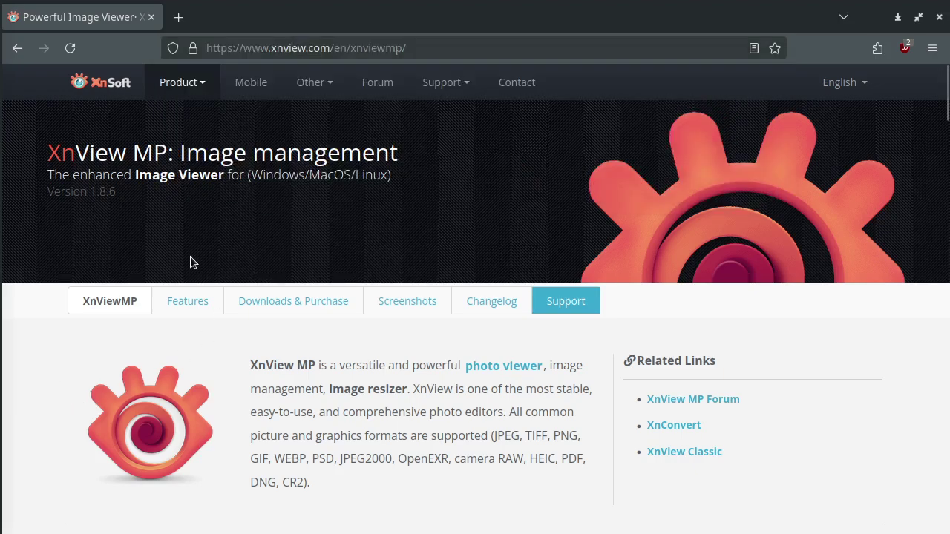
scroll(186, 355, "down", 10)
scroll(165, 364, "down", 8)
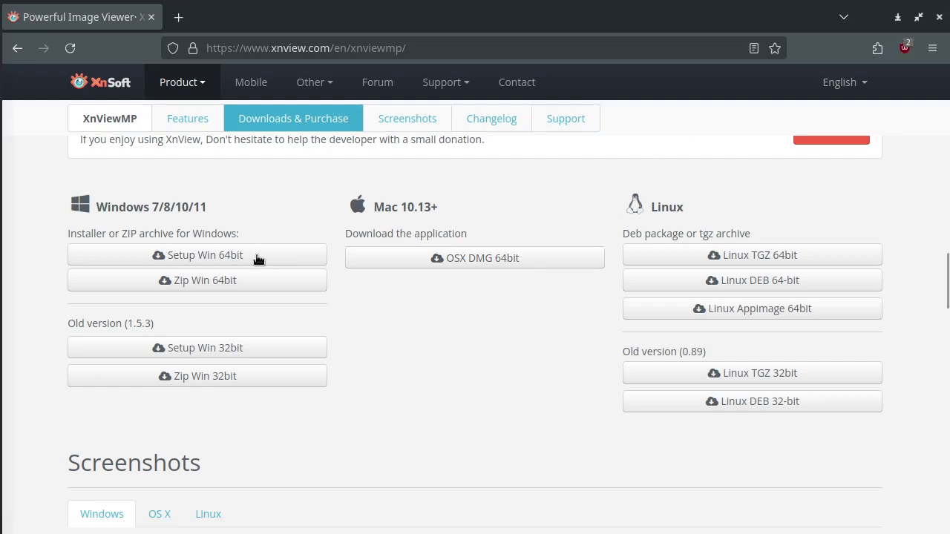
left_click(896, 23)
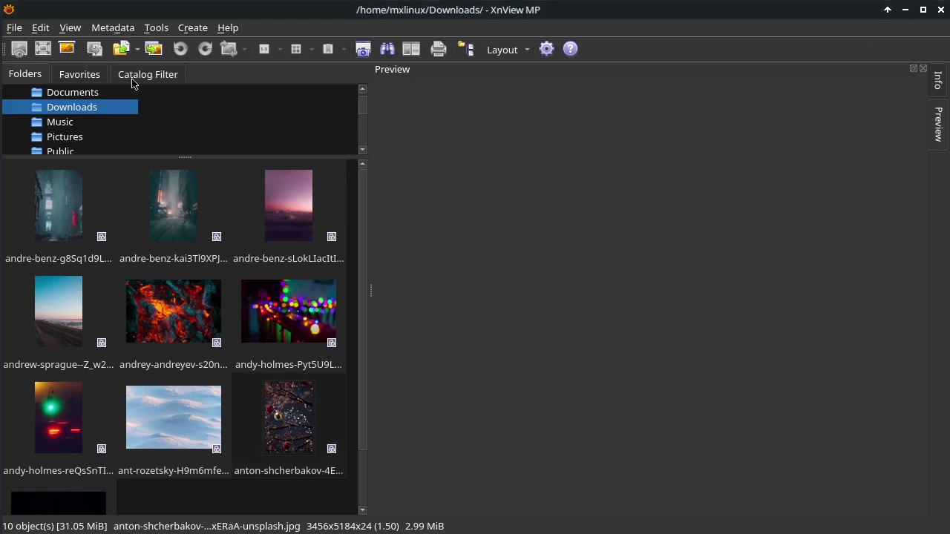
left_click(72, 32)
mouse_move(80, 123)
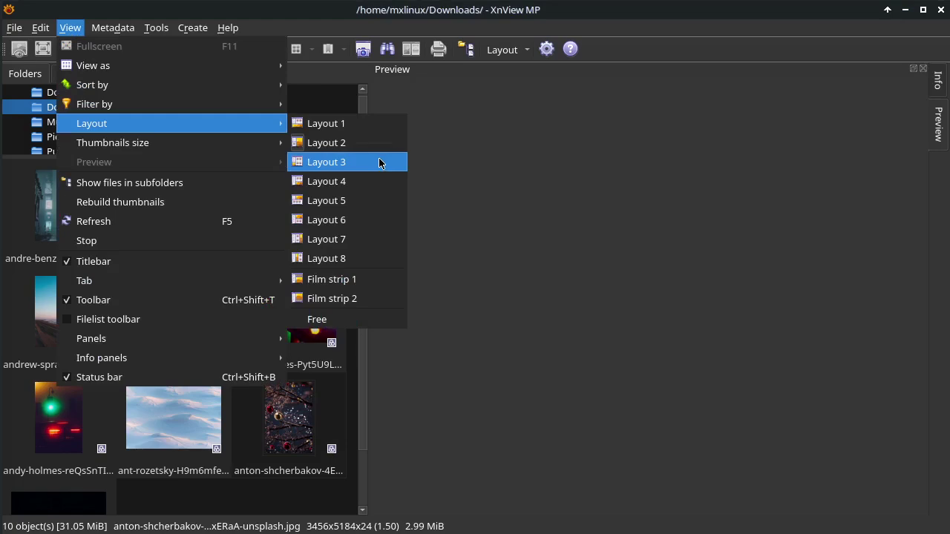
left_click(348, 146)
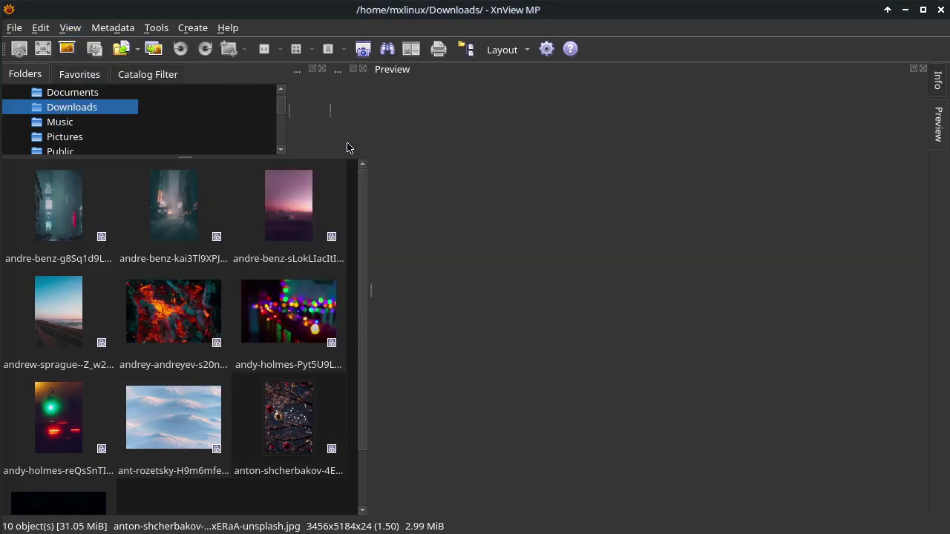
left_click(322, 69)
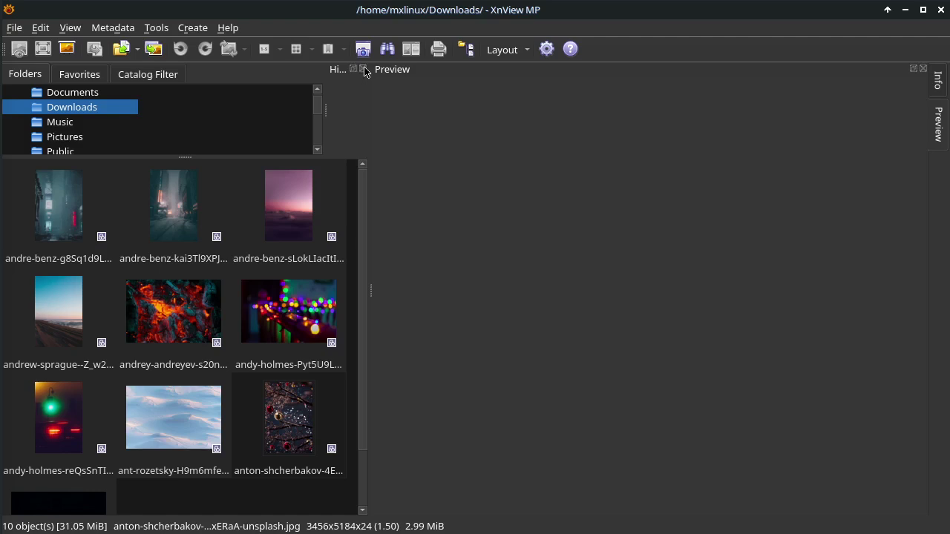
left_click(362, 69)
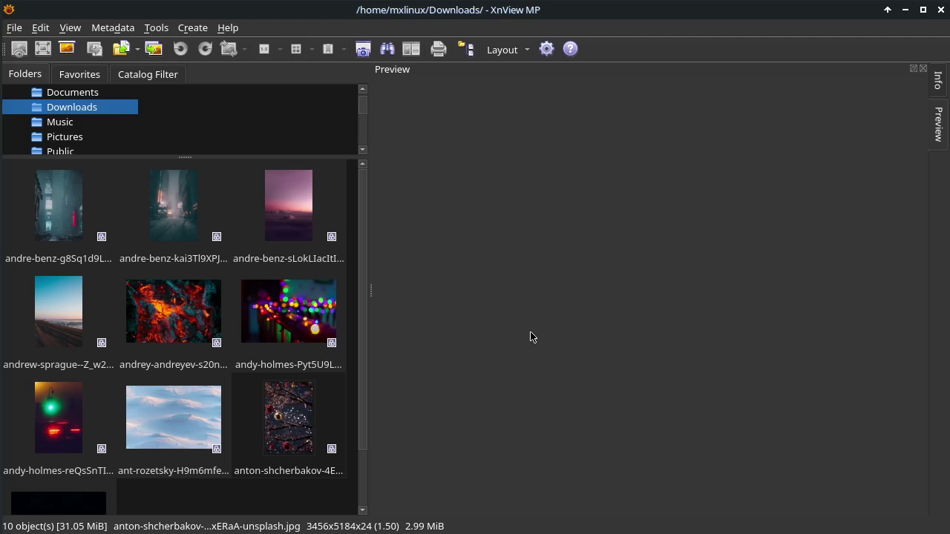
Select the string lights photo and sort the thumbnails by Orientation from the View menu.
left_click(290, 312)
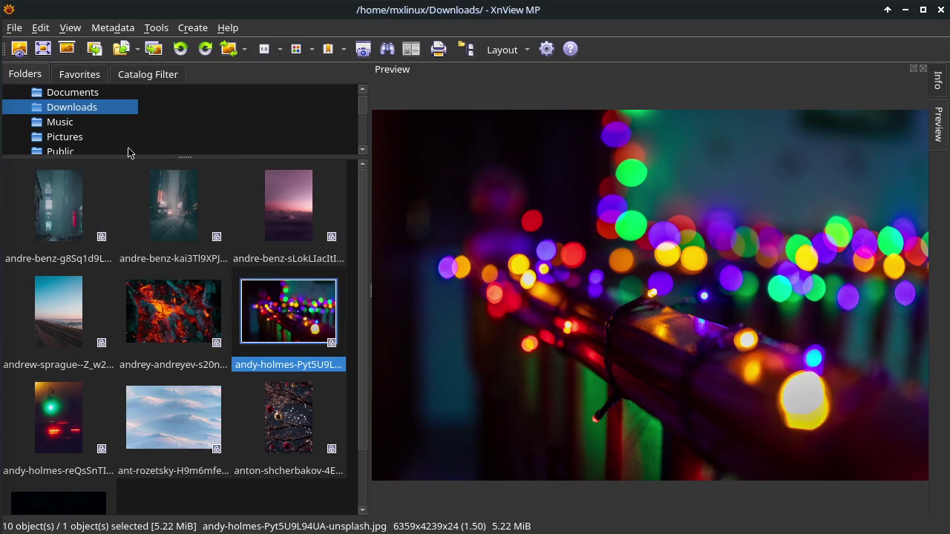
mouse_move(173, 201)
left_click(69, 28)
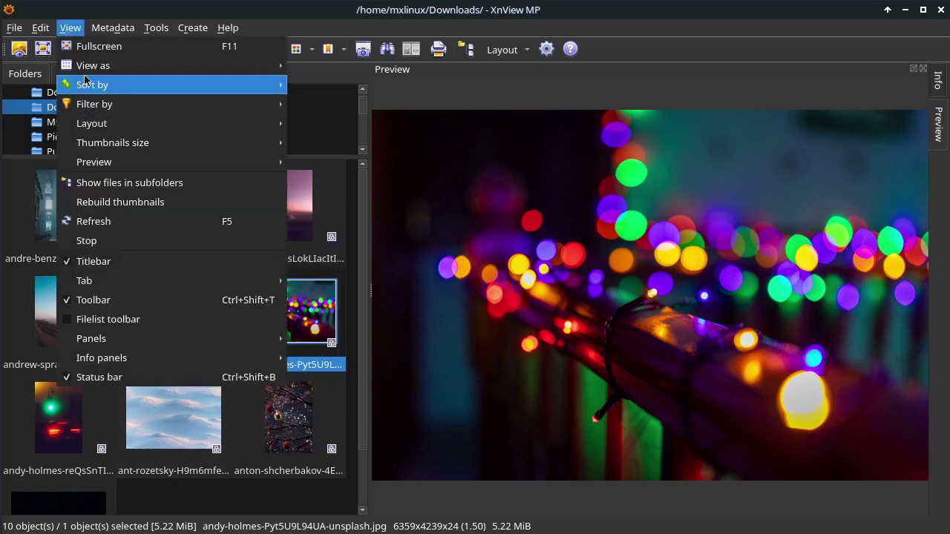
mouse_move(85, 86)
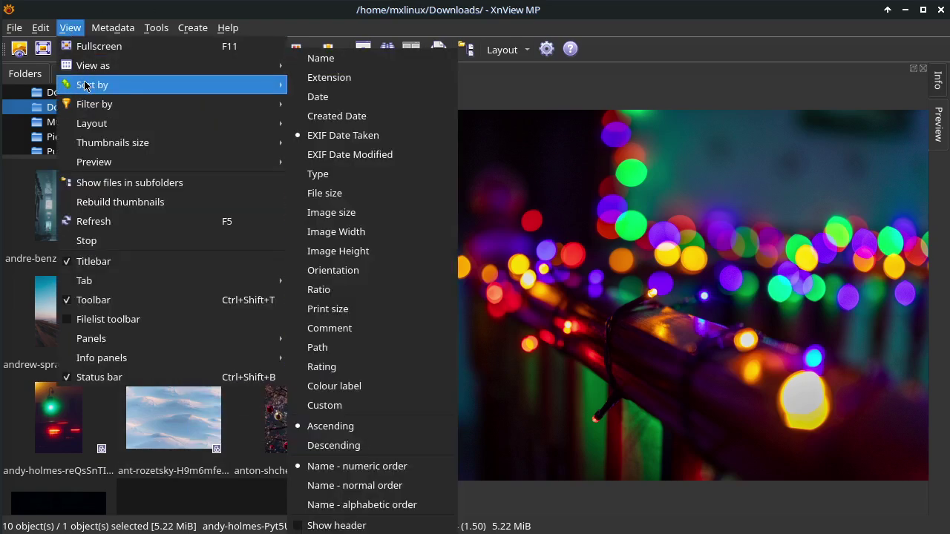
left_click(345, 270)
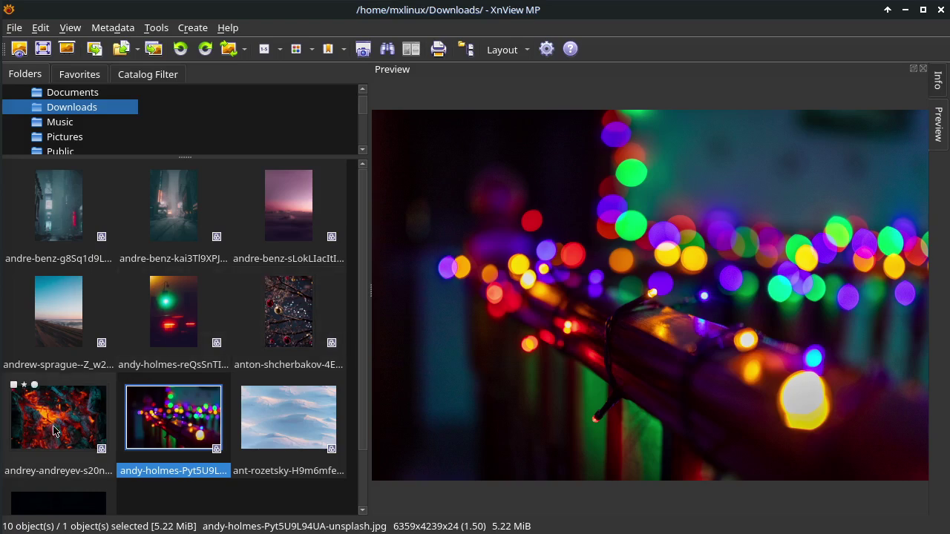
Scroll to the landscape thumbnails and select from the embers photo through the pumpkin photo.
scroll(162, 461, "down", 2)
left_click(162, 461)
left_click(89, 353)
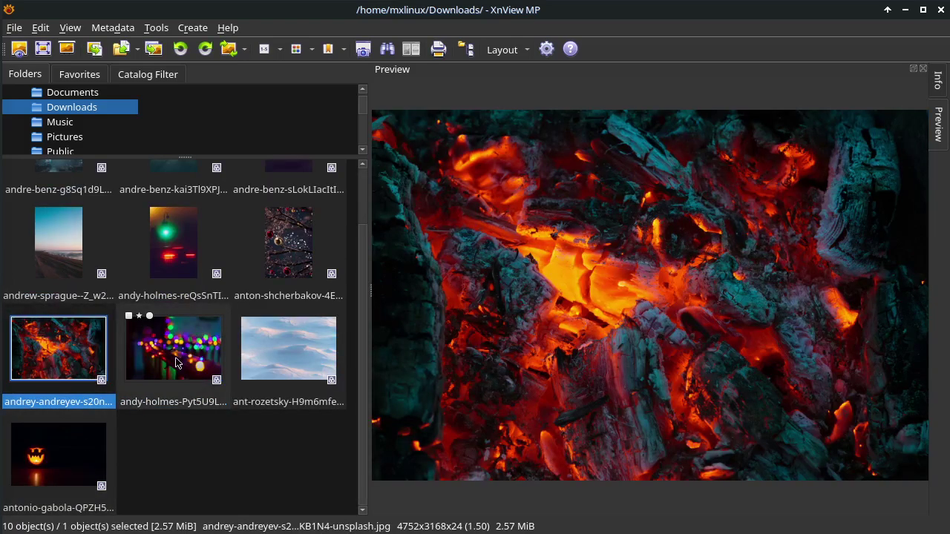
left_click(178, 362)
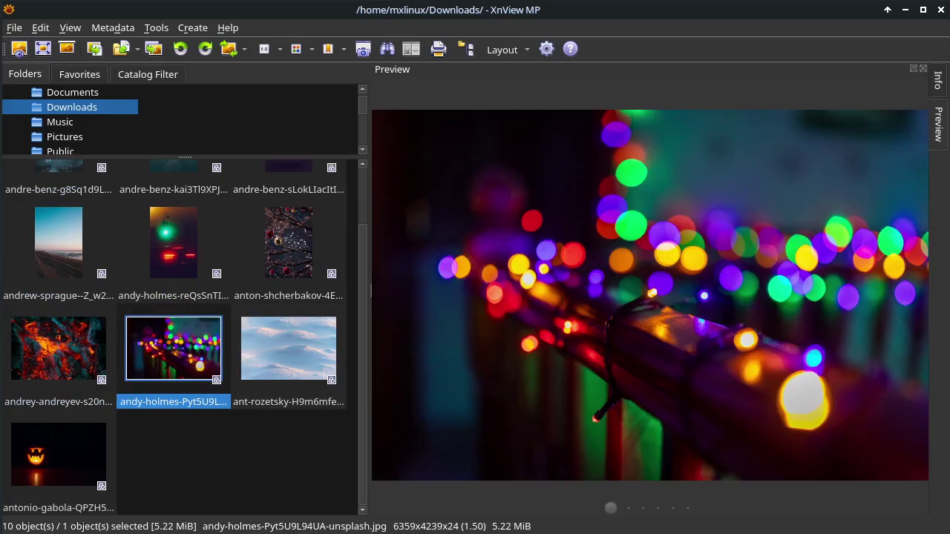
left_click(274, 362)
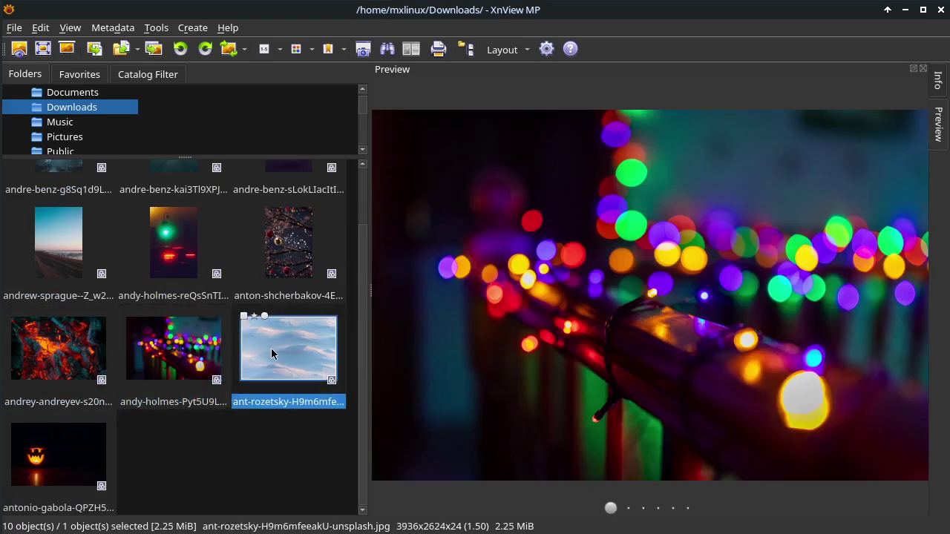
left_click(257, 460)
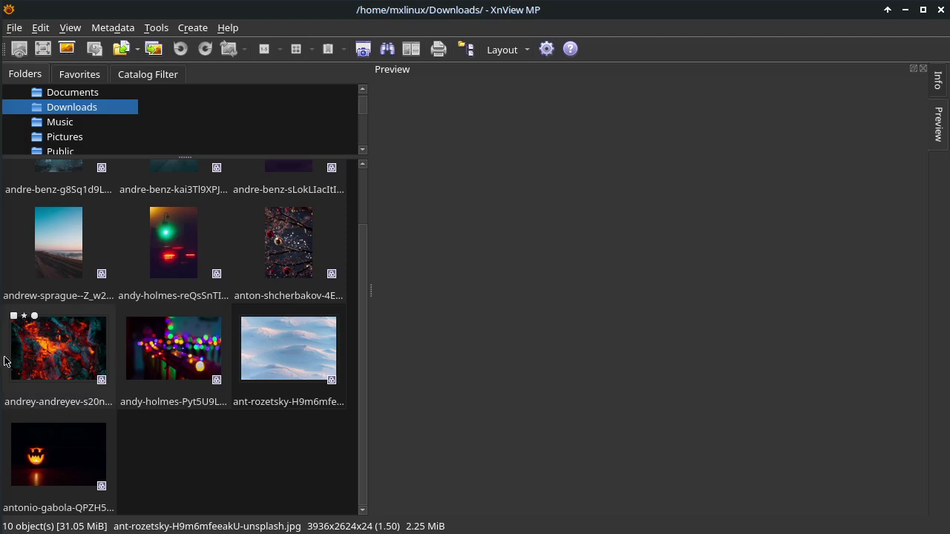
left_click(72, 353)
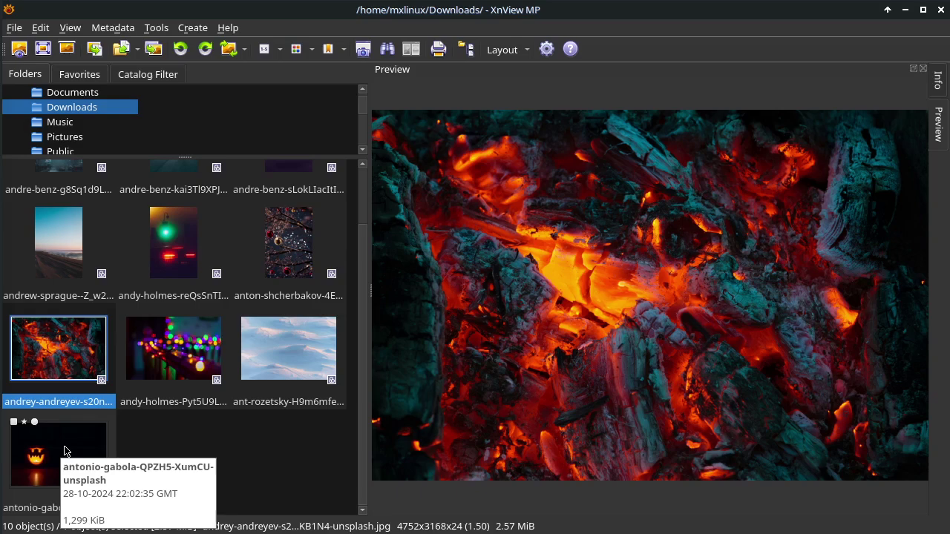
left_click(64, 450, "shift")
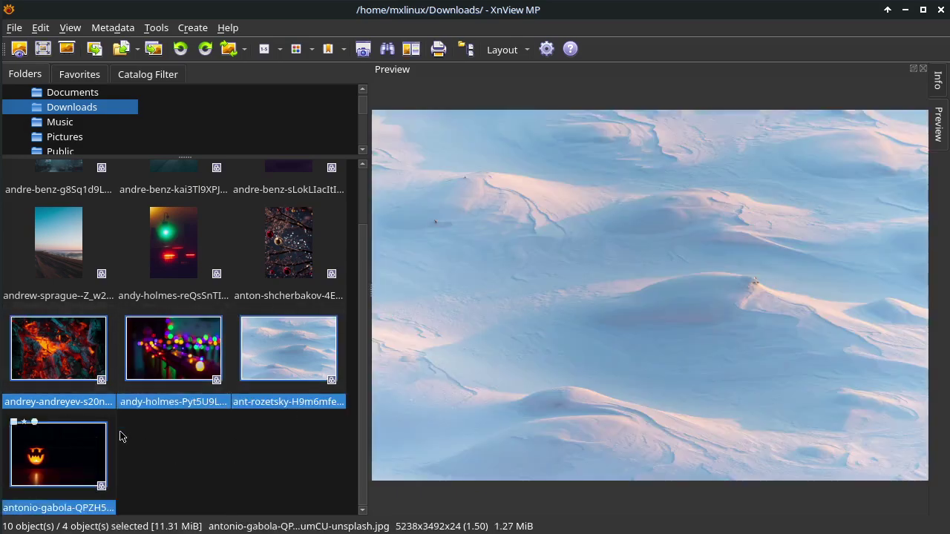
Drag a selection box so exactly the embers, string lights, snow dunes and pumpkin photos are selected.
left_click(183, 441)
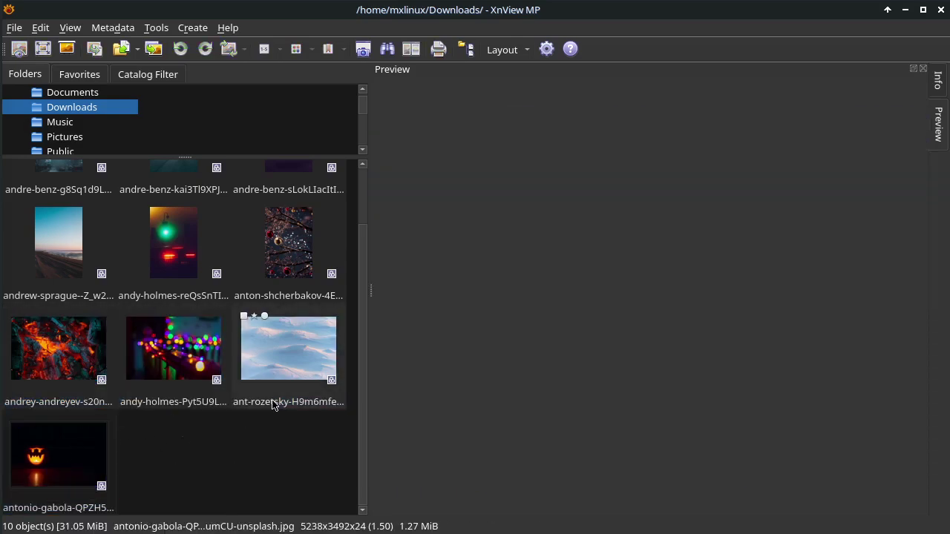
left_click(58, 348)
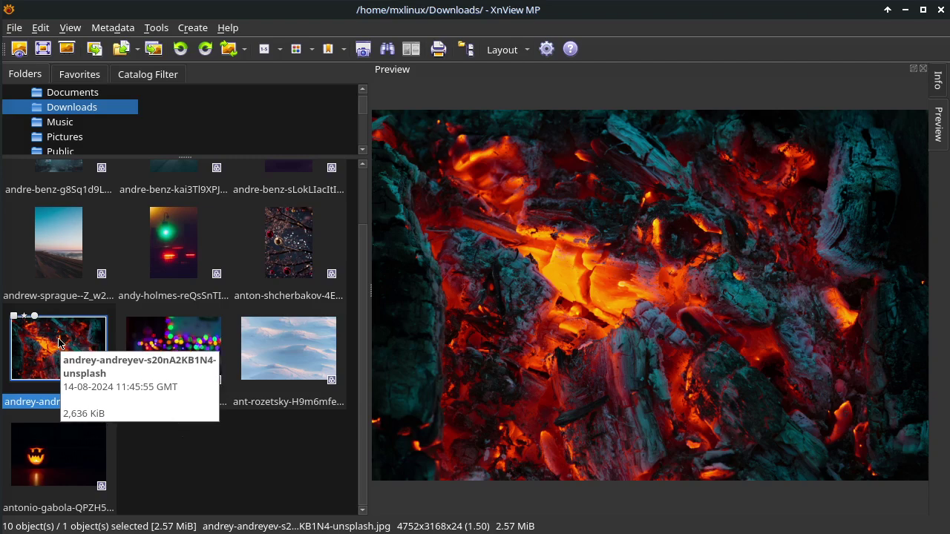
left_click(298, 350, "ctrl")
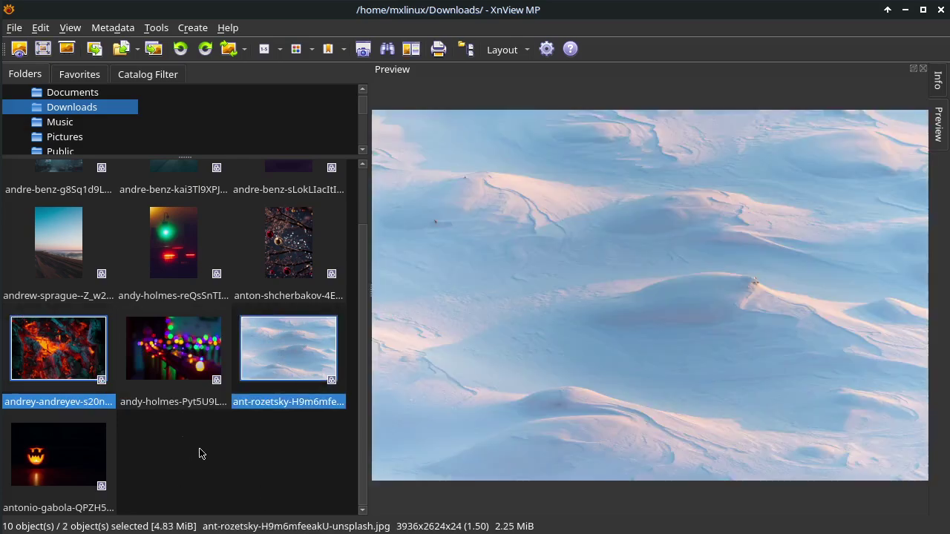
left_click(167, 242, "ctrl")
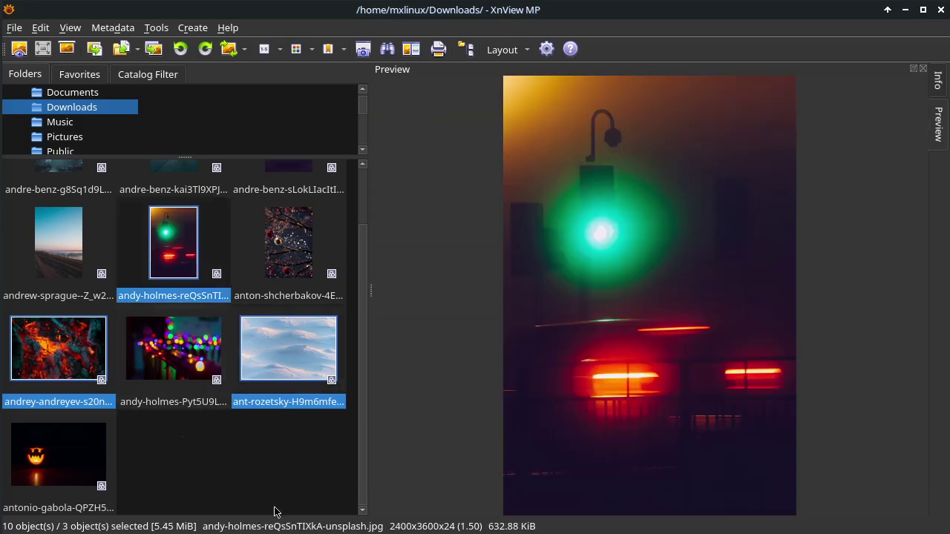
left_click(199, 477)
left_click_drag(293, 496, 59, 344)
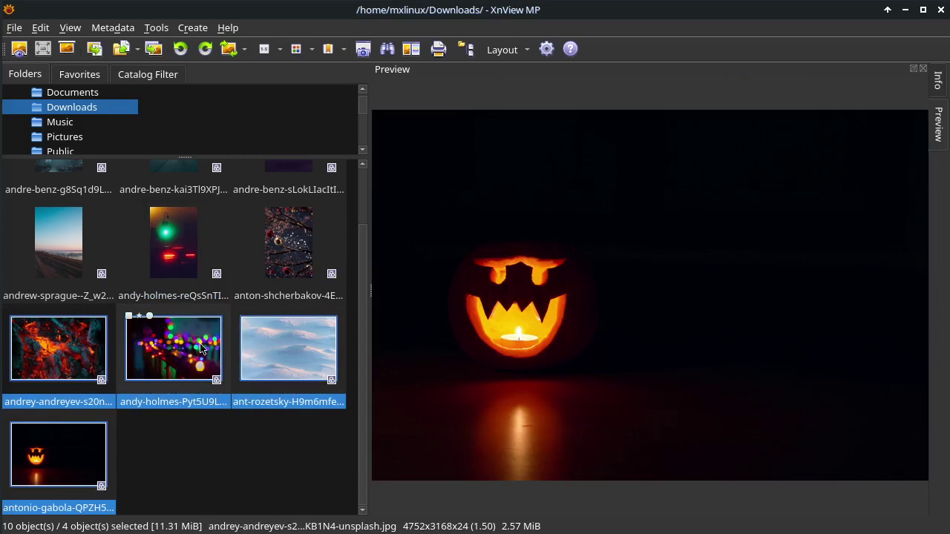
Start Batch convert on the selection, outputting to Source folder with filename {Filename}_result.
right_click(289, 351)
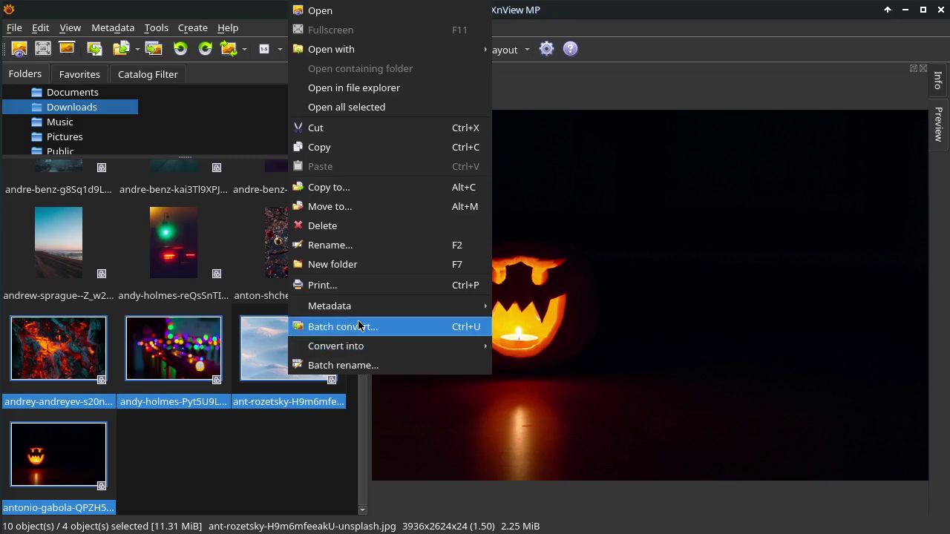
left_click(393, 331)
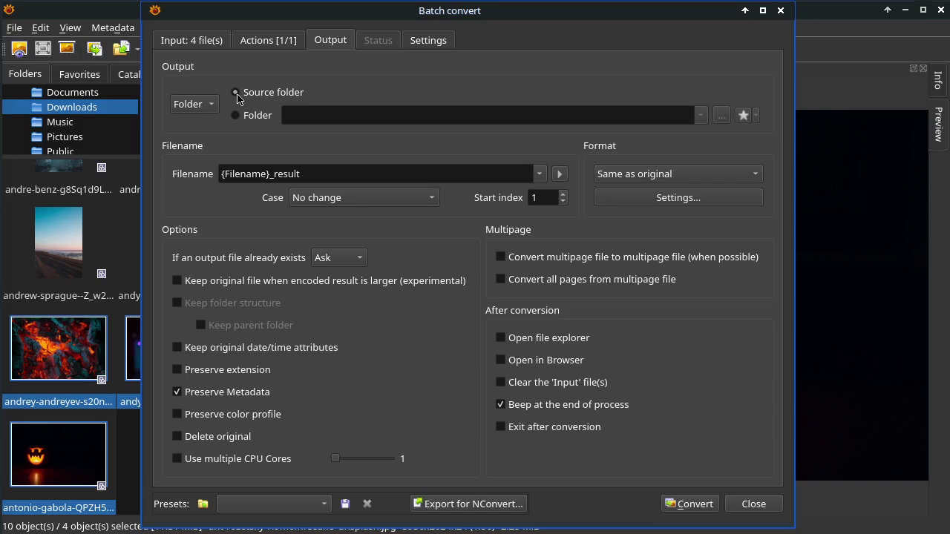
left_click(238, 117)
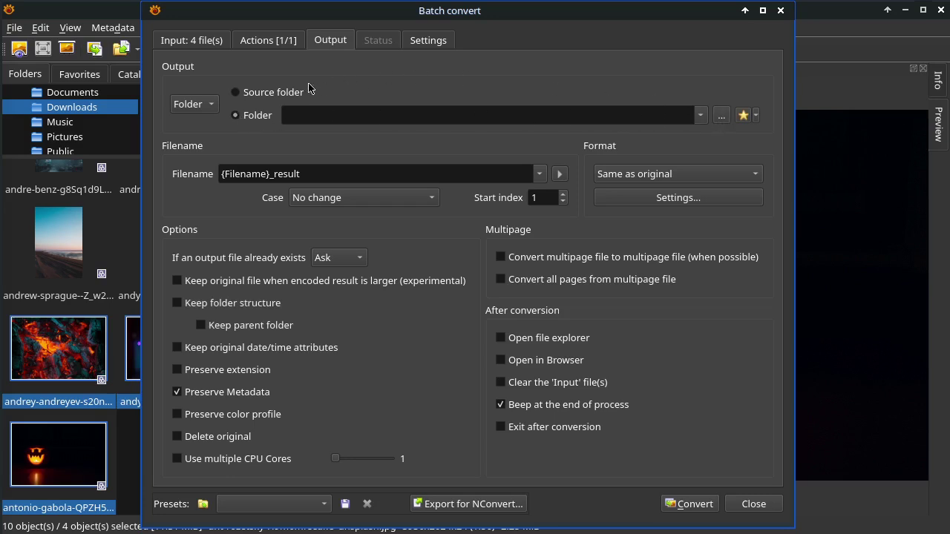
left_click(273, 92)
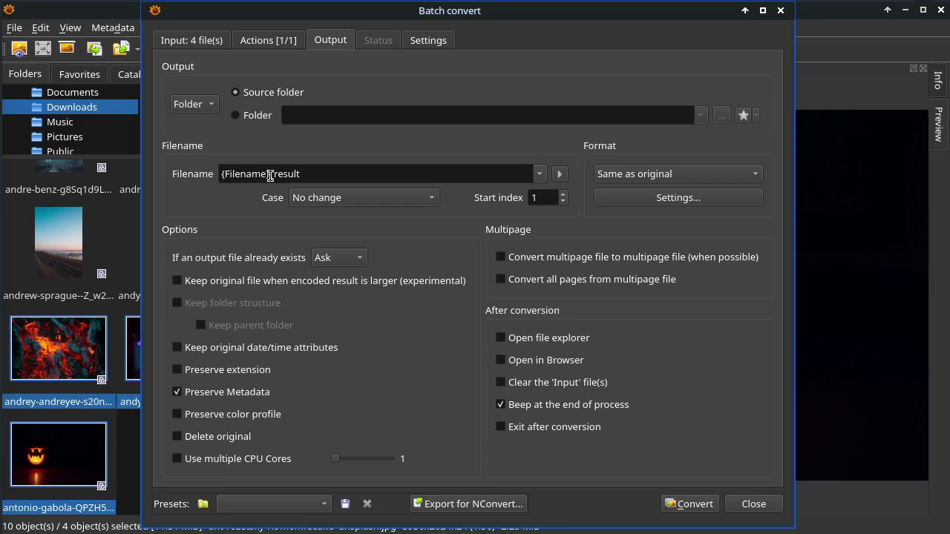
left_click_drag(270, 177, 324, 175)
left_click(322, 175)
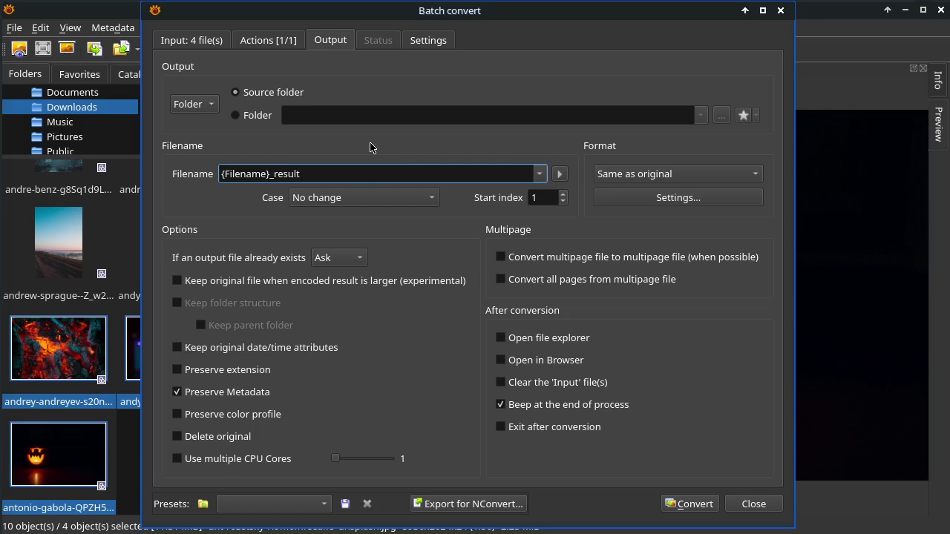
Check the four queued photos on the Input tab, then view the 1280-pixel Resize action under Actions.
left_click(182, 44)
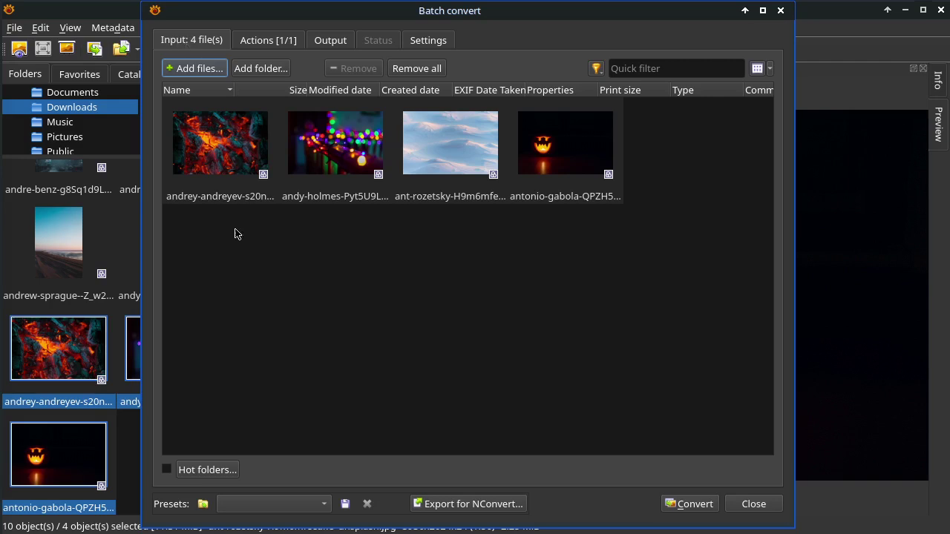
left_click_drag(236, 256, 620, 156)
left_click(349, 311)
left_click(447, 142)
left_click(359, 279)
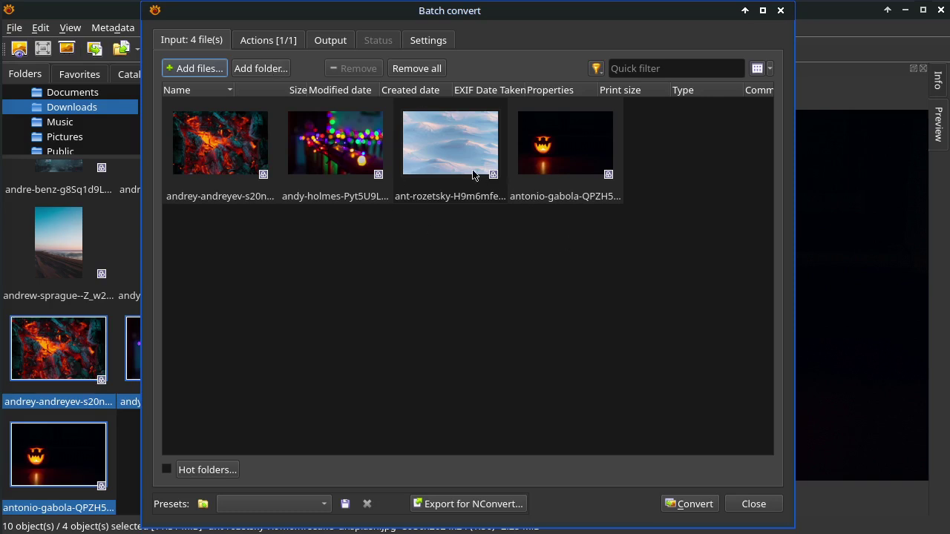
left_click(269, 41)
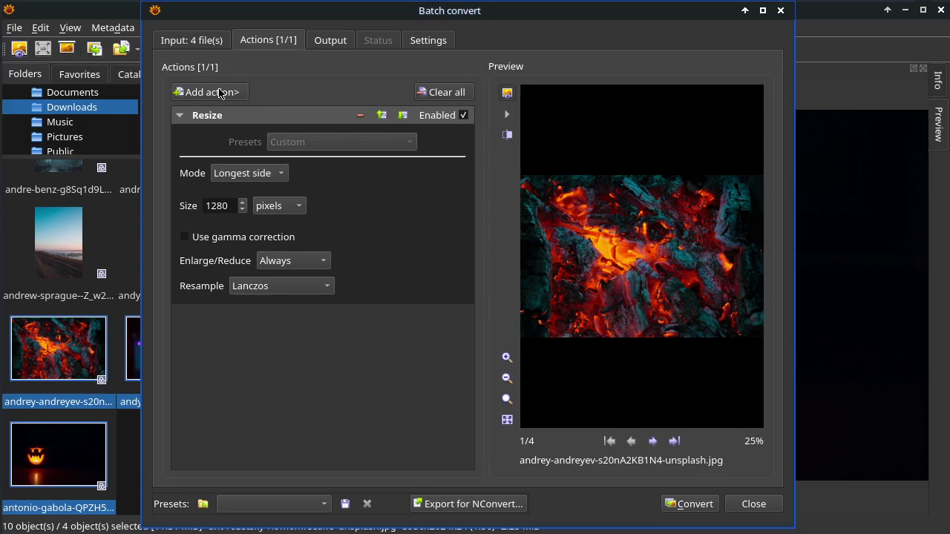
Delete the existing Resize action and go to Transform > Resize in the Add action menu.
left_click(360, 115)
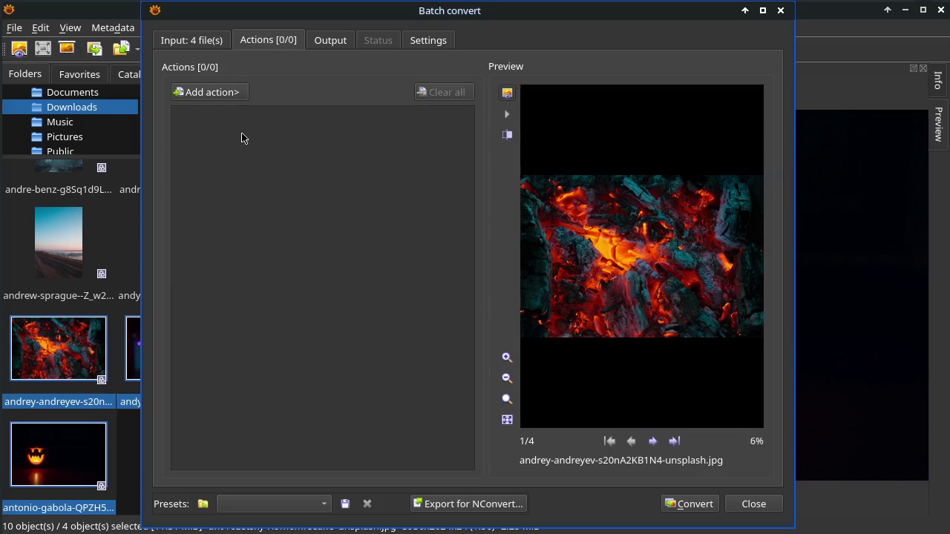
left_click(210, 94)
mouse_move(307, 93)
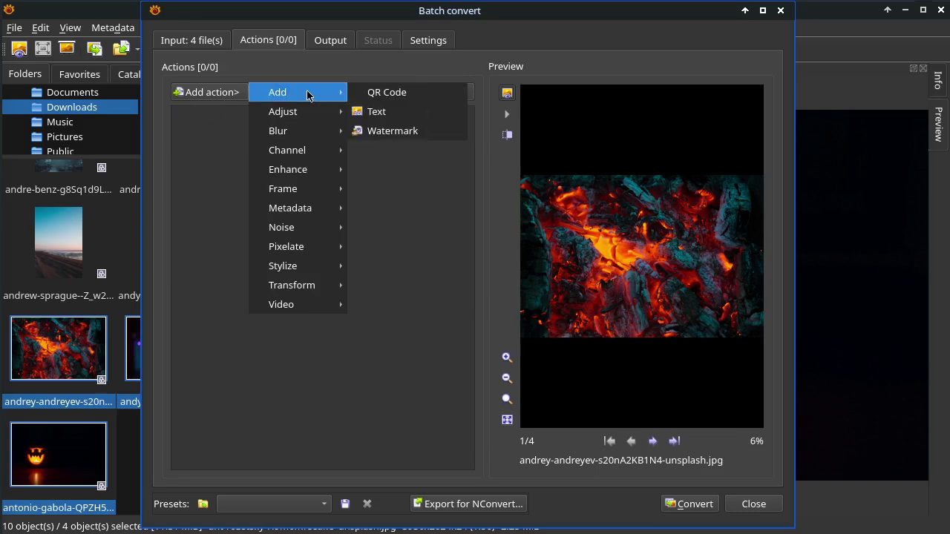
mouse_move(302, 115)
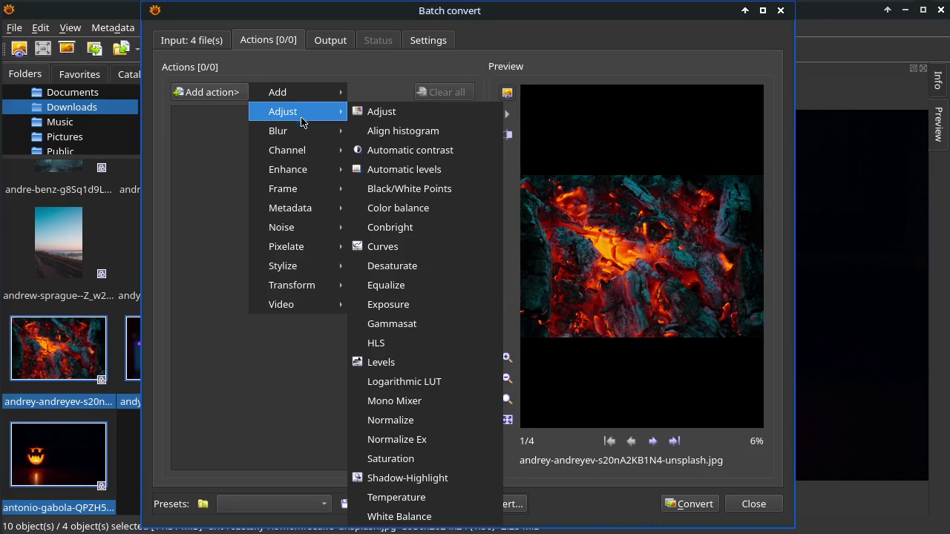
mouse_move(290, 153)
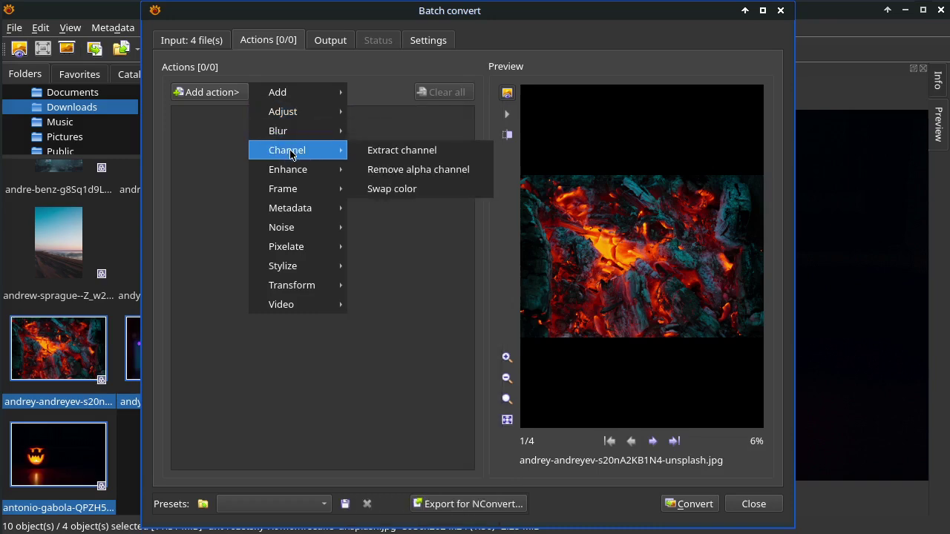
mouse_move(292, 170)
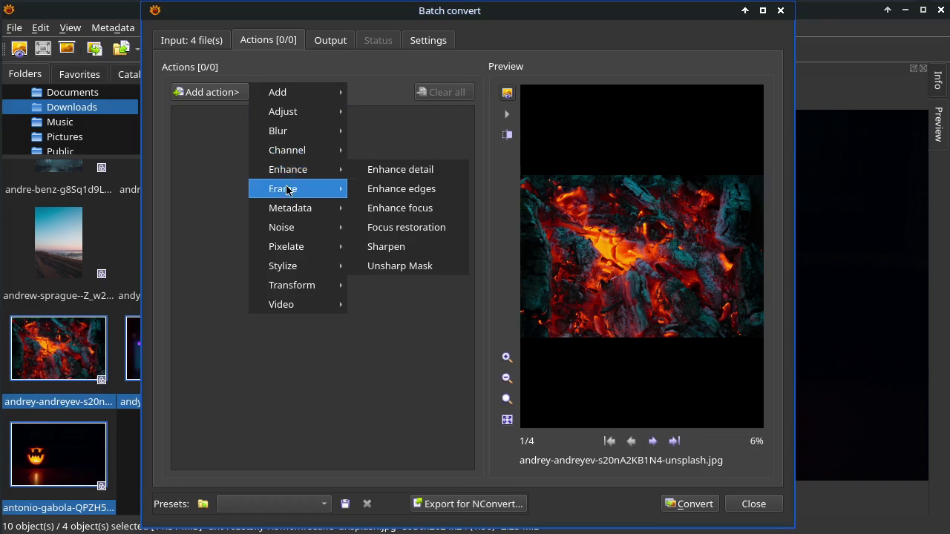
mouse_move(287, 190)
mouse_move(281, 208)
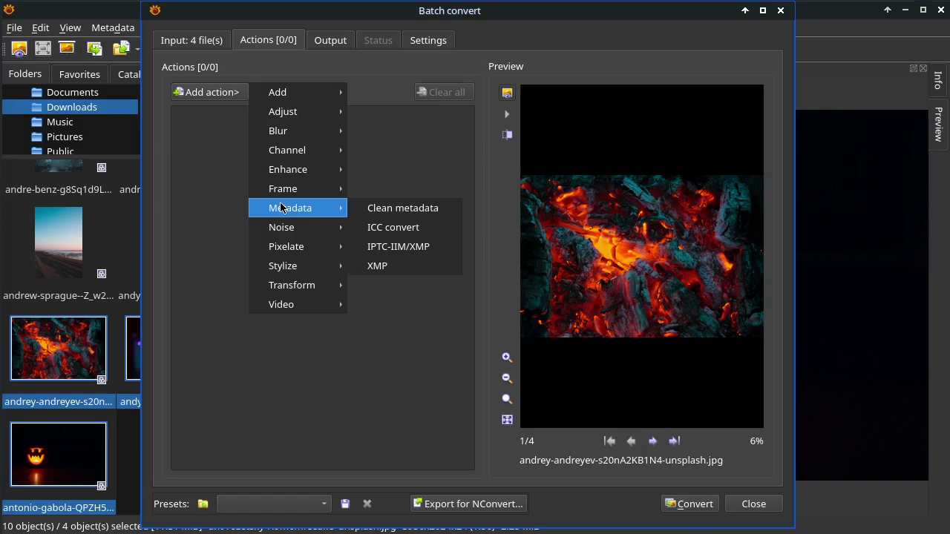
mouse_move(285, 227)
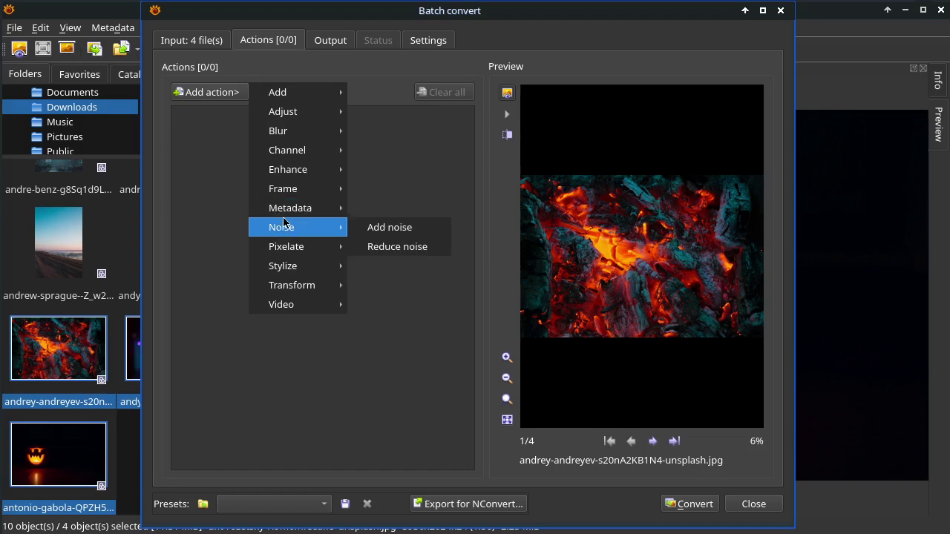
mouse_move(294, 288)
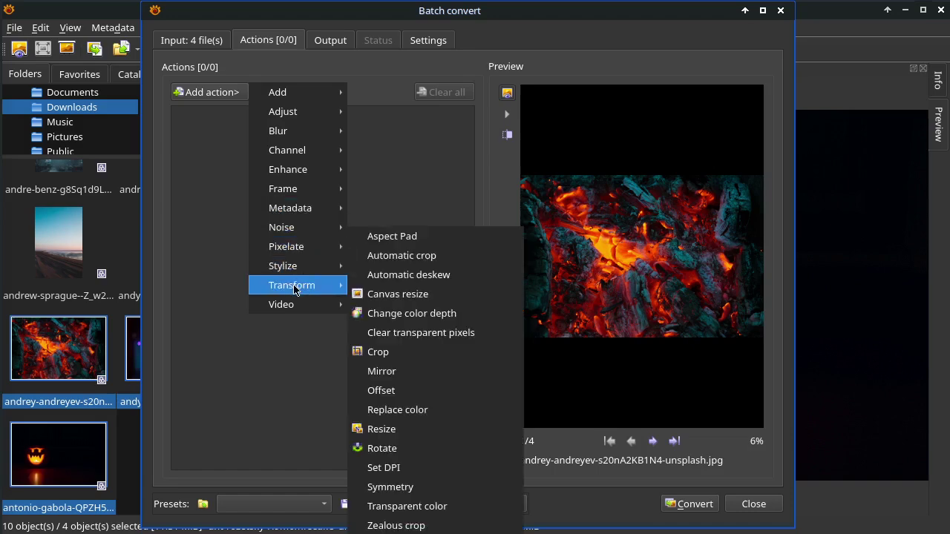
Add a Resize action with Longest side mode, 1280 pixels, and Lanczos resampling.
left_click(412, 436)
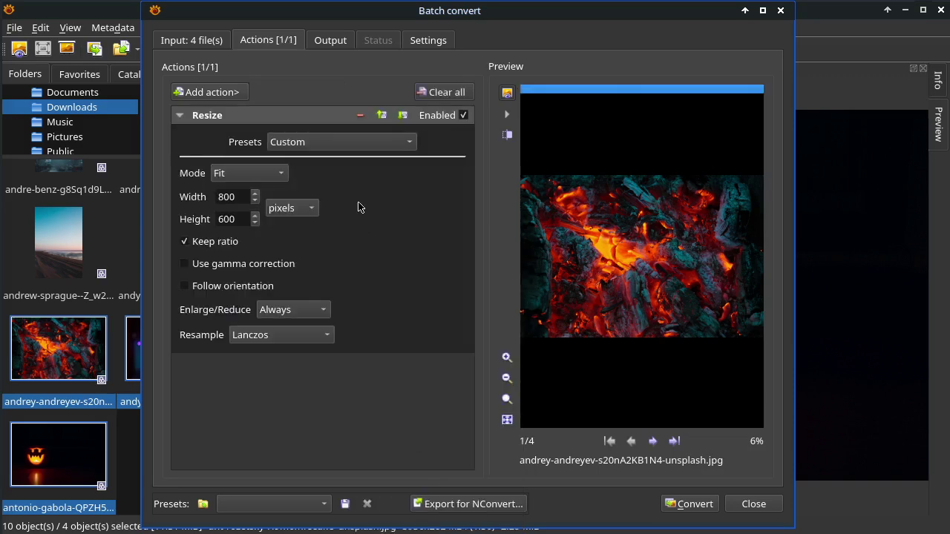
left_click(260, 175)
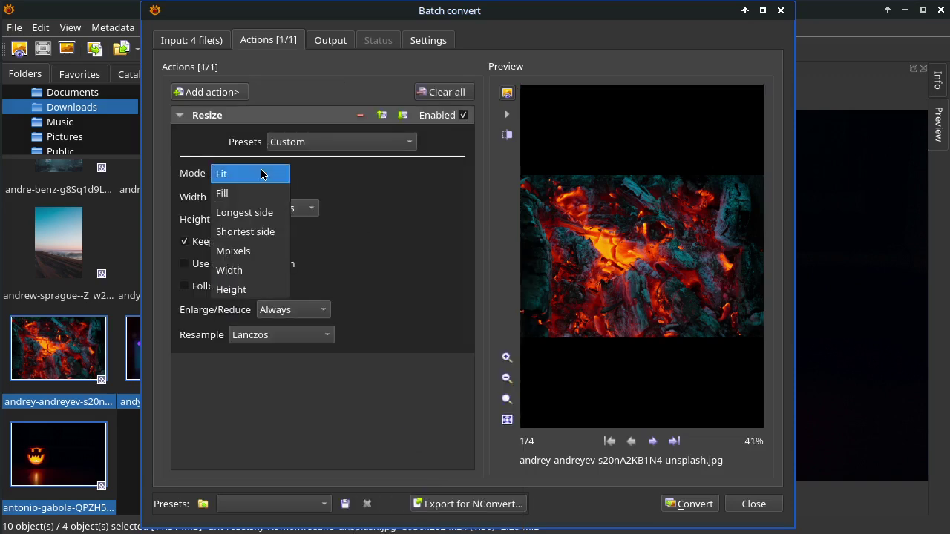
left_click(256, 214)
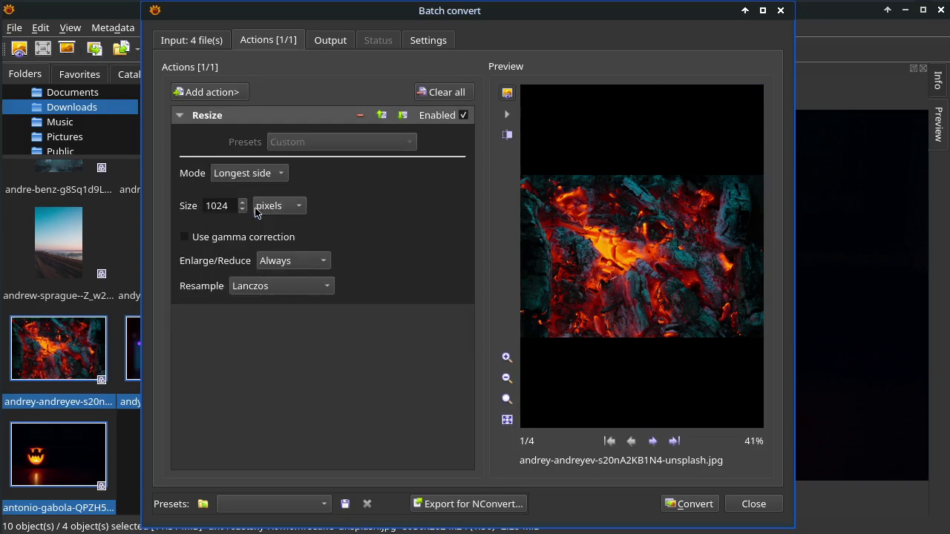
left_click_drag(231, 208, 155, 195)
type("1280")
key("Tab")
left_click_drag(226, 207, 194, 200)
left_click(294, 404)
left_click(308, 288)
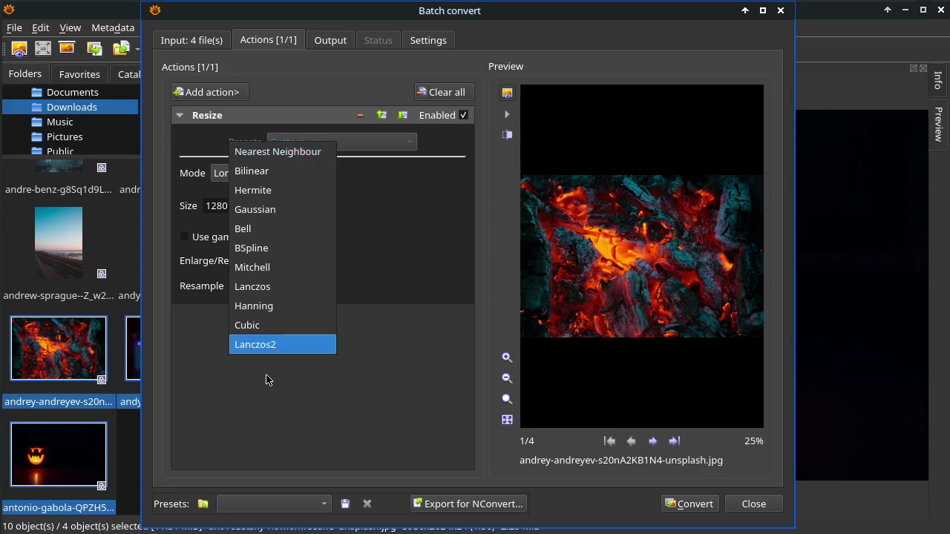
left_click(362, 375)
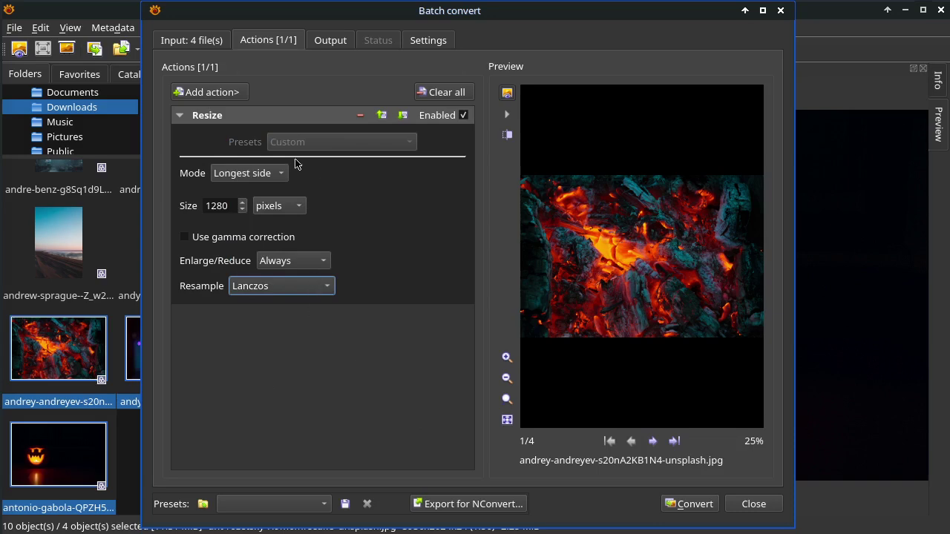
left_click(207, 95)
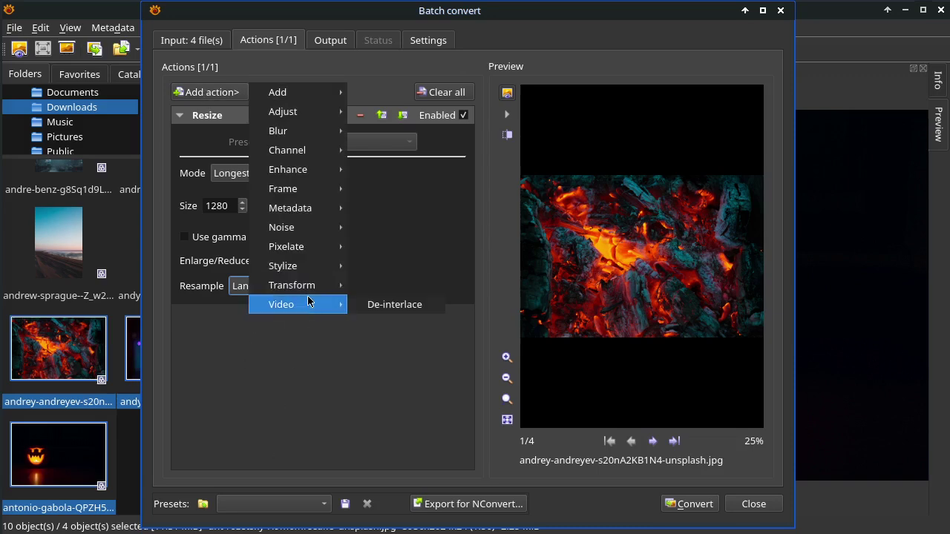
mouse_move(302, 290)
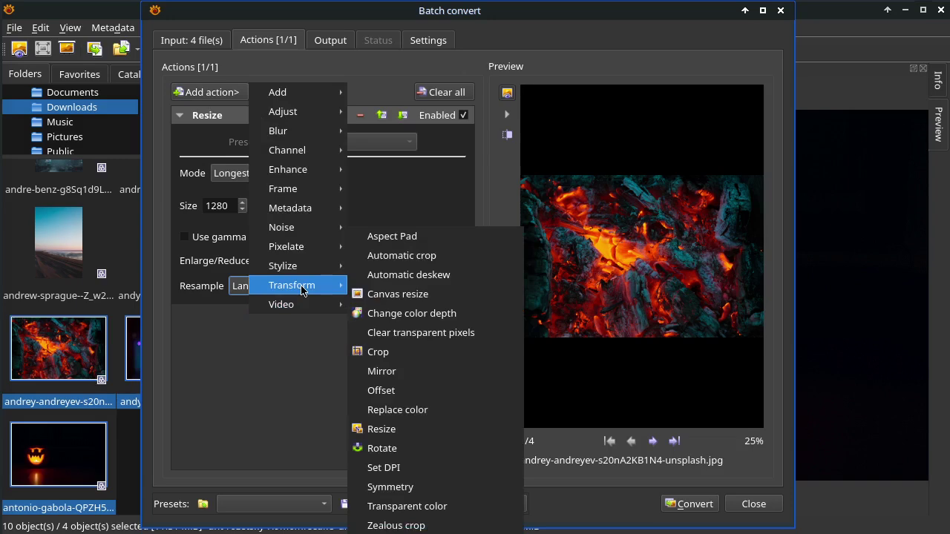
mouse_move(299, 231)
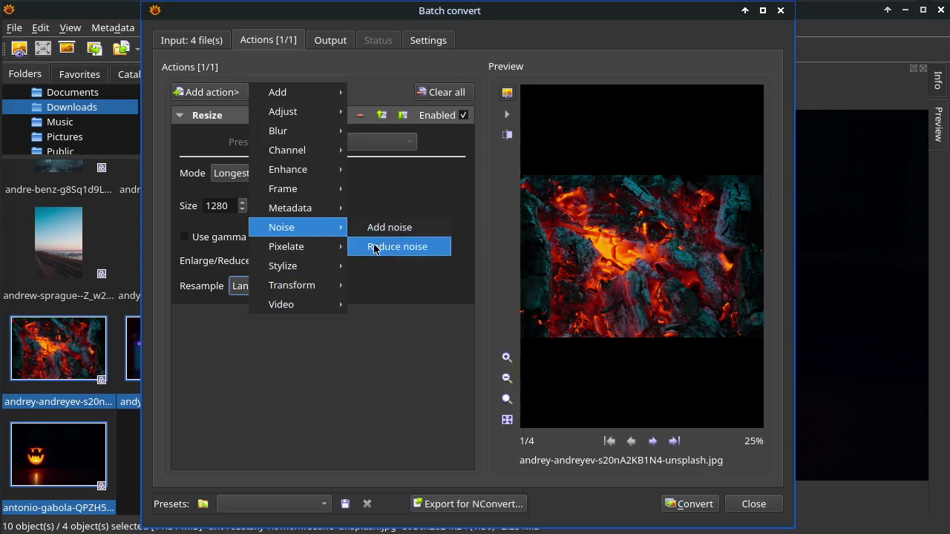
left_click(375, 248)
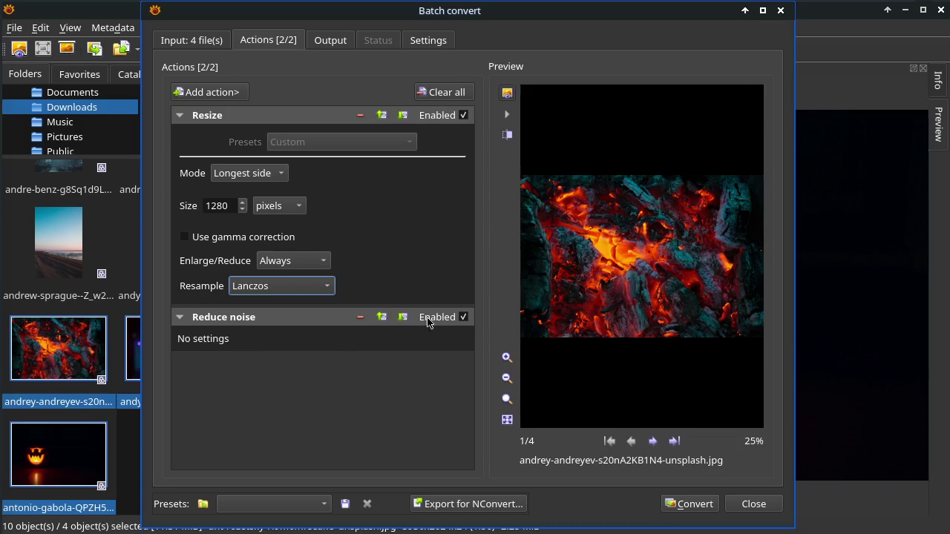
left_click(360, 317)
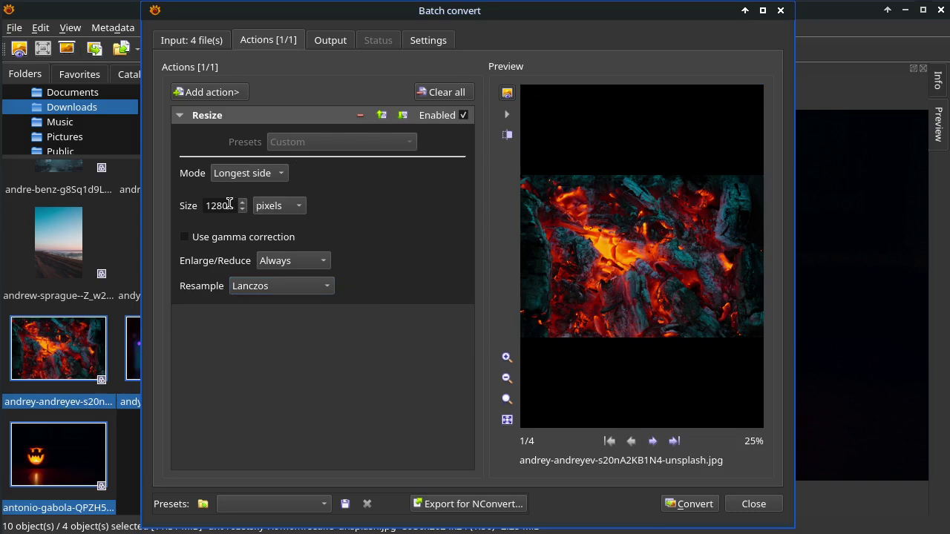
Review the Output and Settings tabs, convert the four photos, and close the finished dialog.
left_click(324, 42)
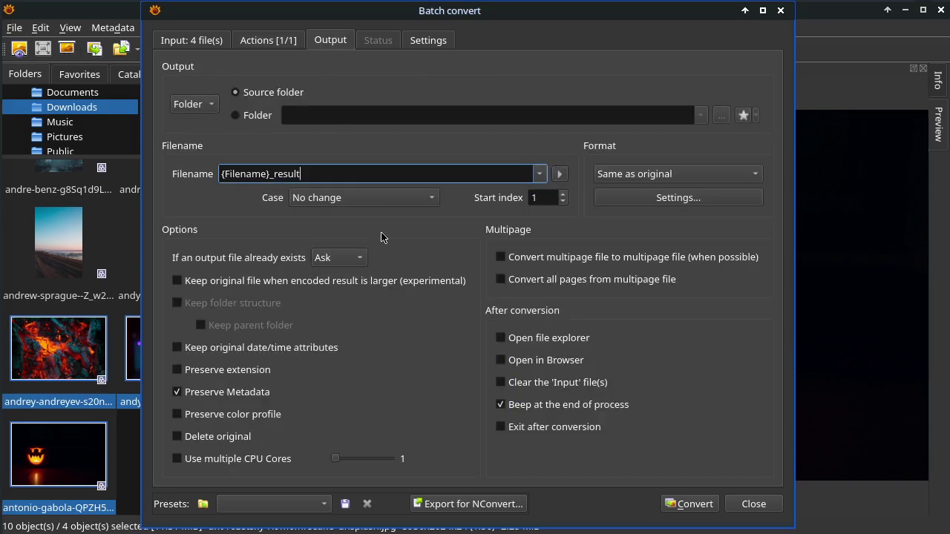
left_click(428, 46)
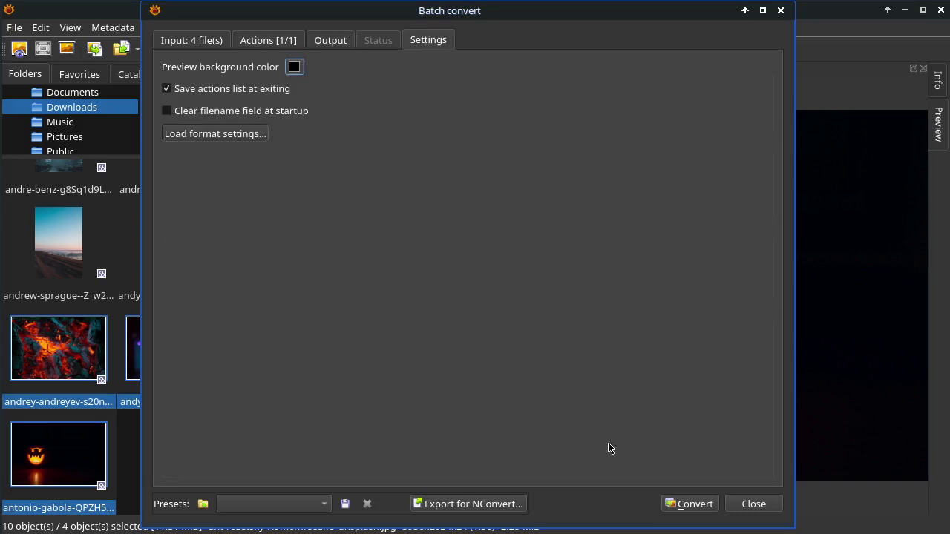
left_click(690, 504)
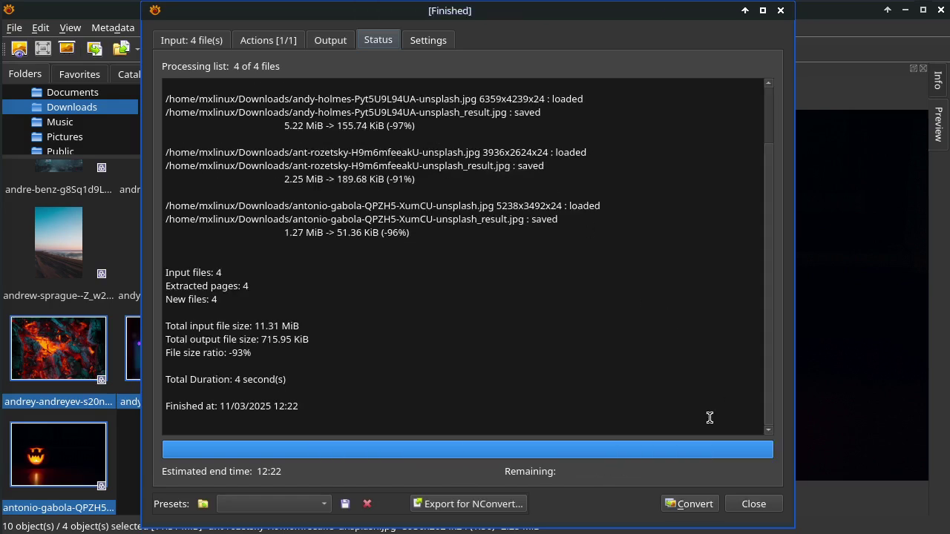
left_click(757, 504)
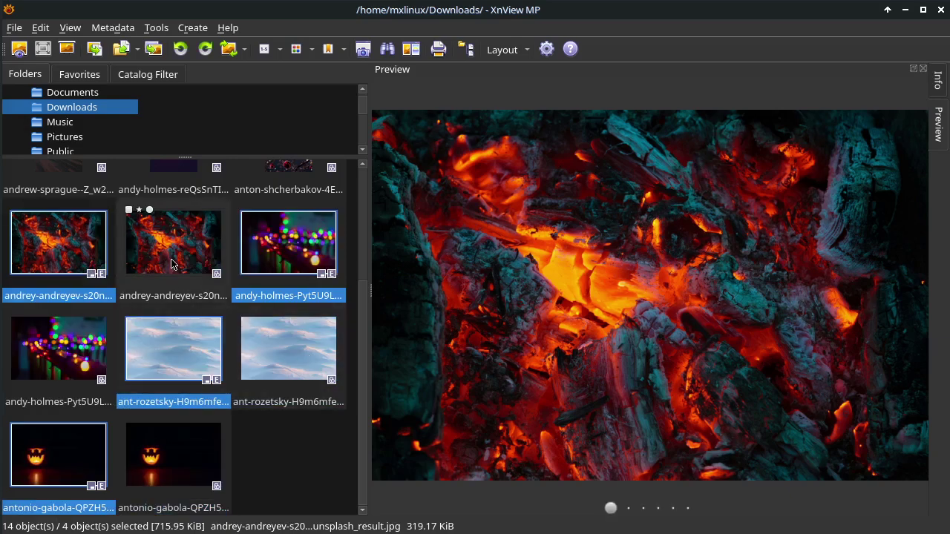
Compare the original snow photo with its 1280x853 _result copy, then minimize XnView MP.
left_click(288, 348)
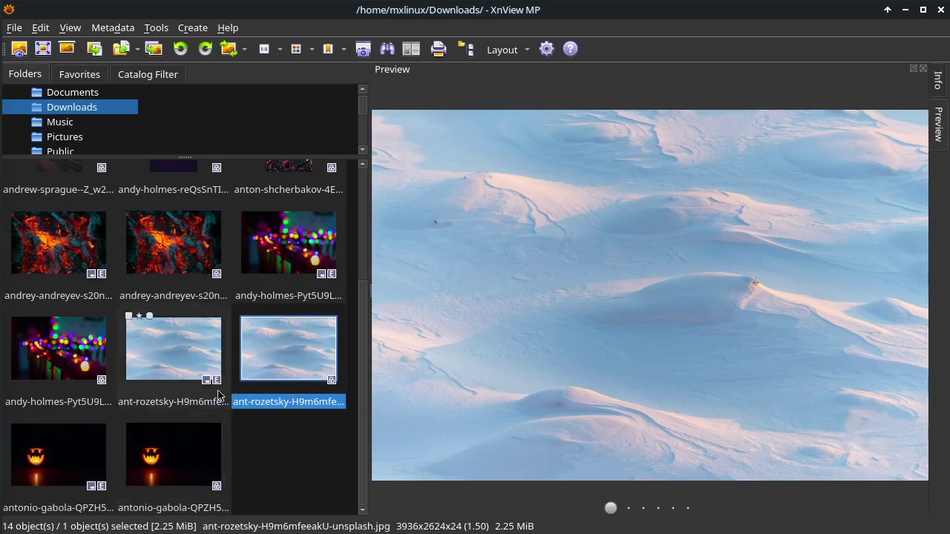
left_click(191, 356)
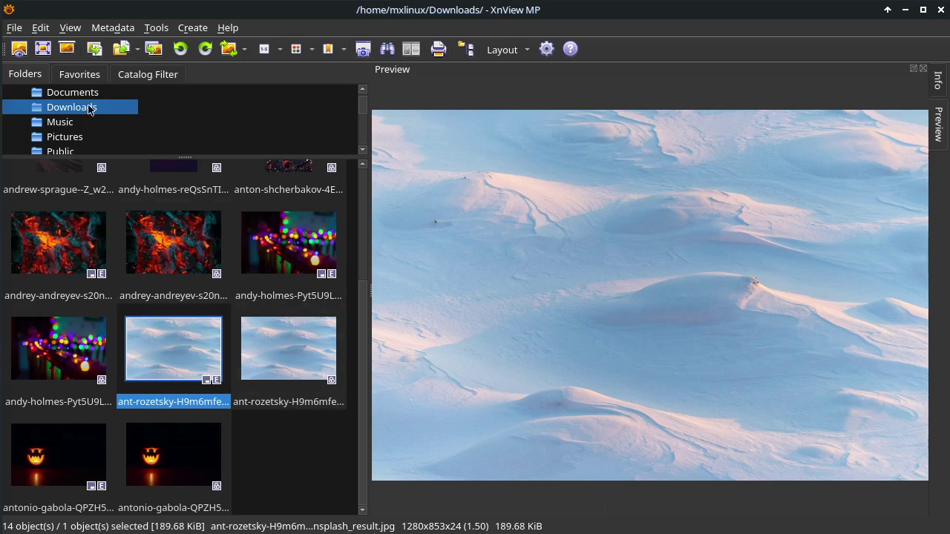
left_click(906, 10)
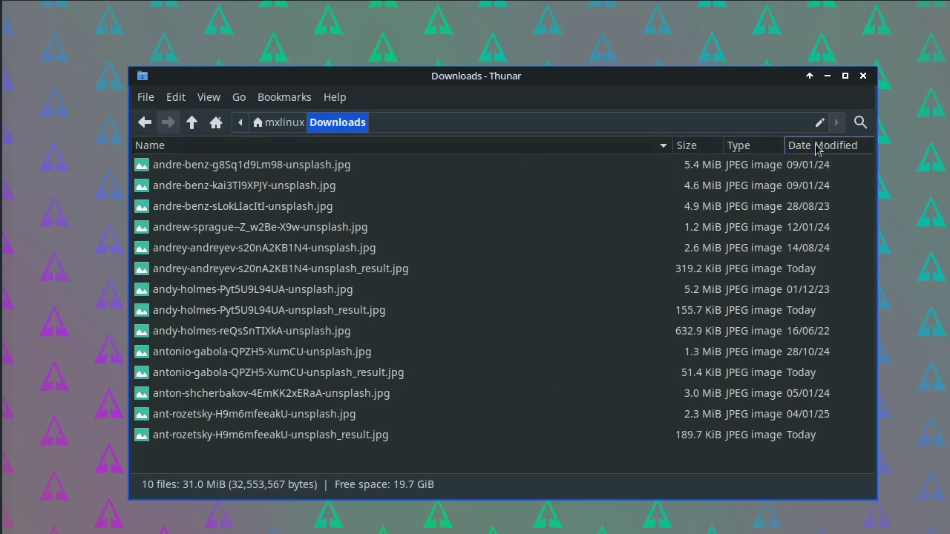
Sort Downloads by Date Modified and compare the 319.2 KiB embers _result copy with its 2.6 MiB original.
left_click(816, 145)
left_click(721, 375)
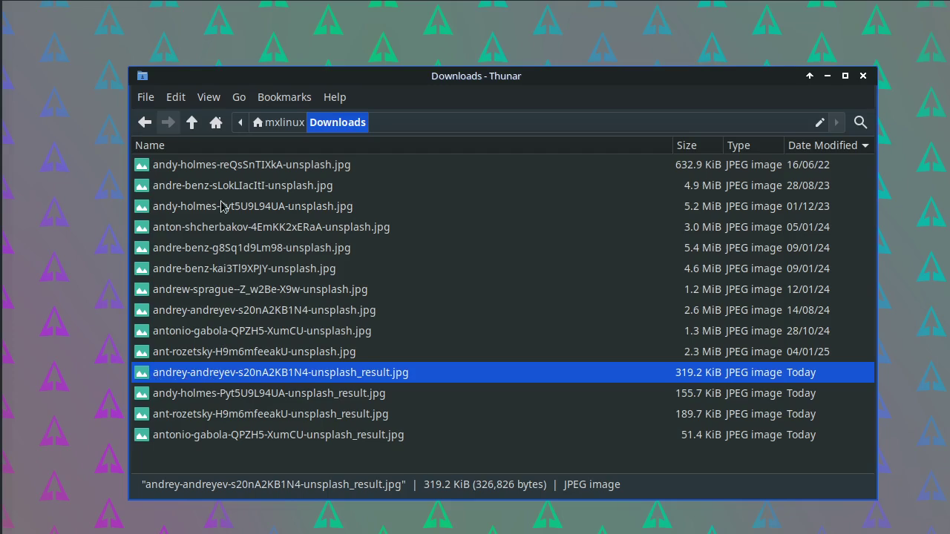
left_click(216, 315)
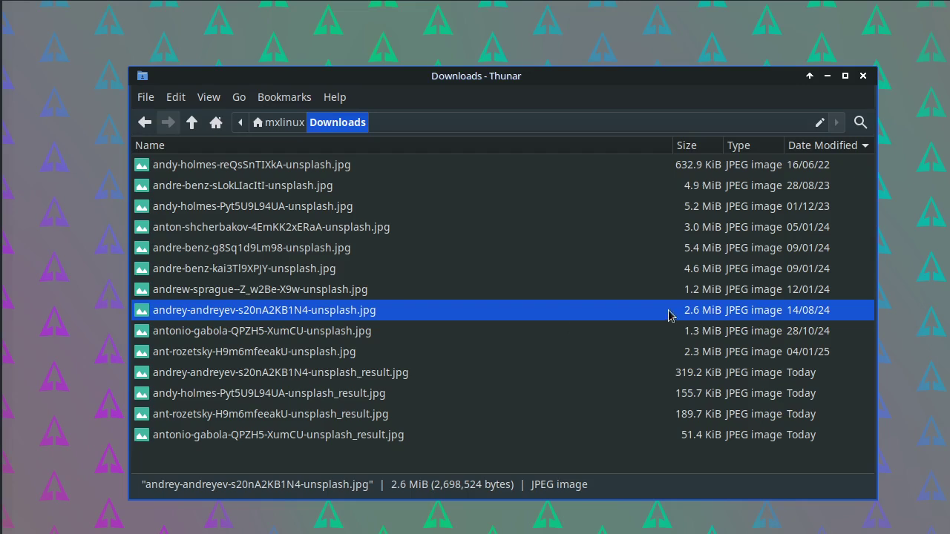
left_click(267, 373)
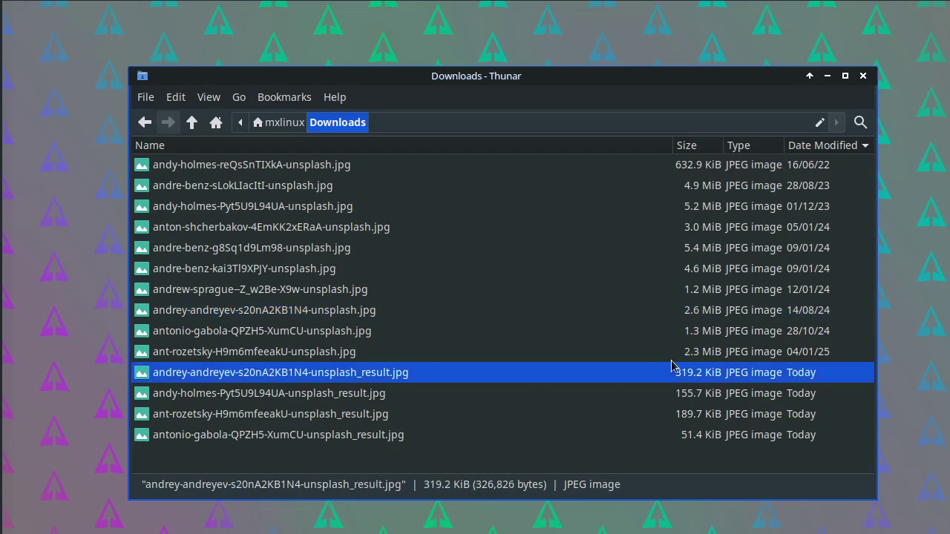
Open the embers _result copy in nomacs maximized, confirm it is 1280 x 853, then close it.
double_click(367, 378)
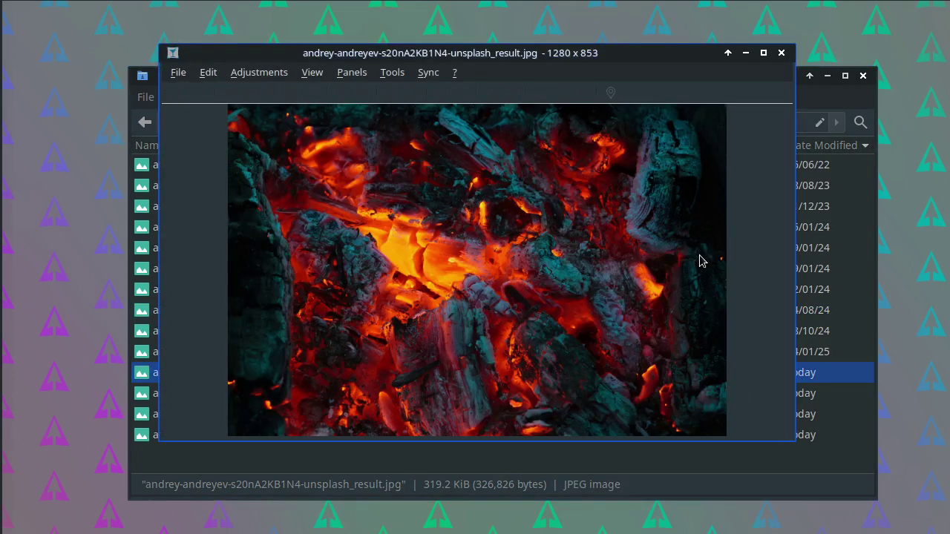
double_click(545, 54)
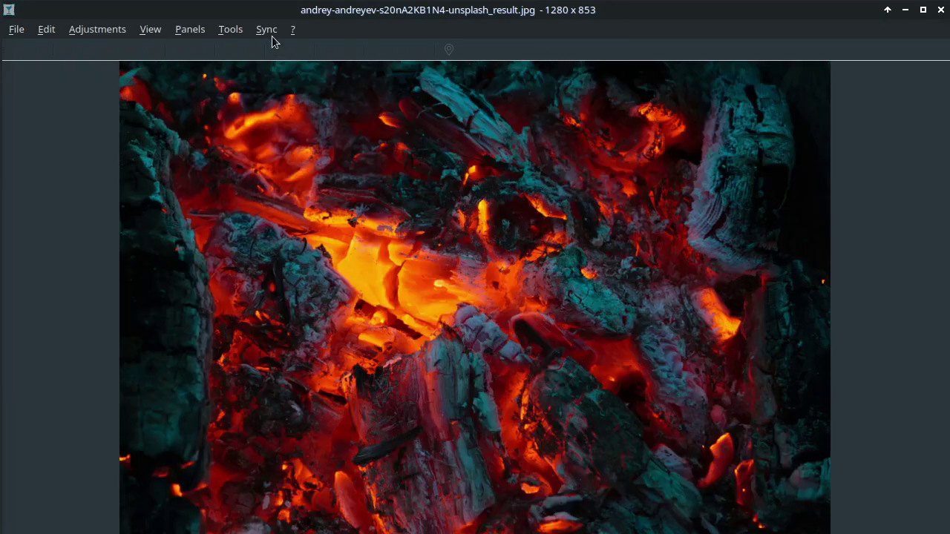
left_click(149, 29)
left_click(939, 11)
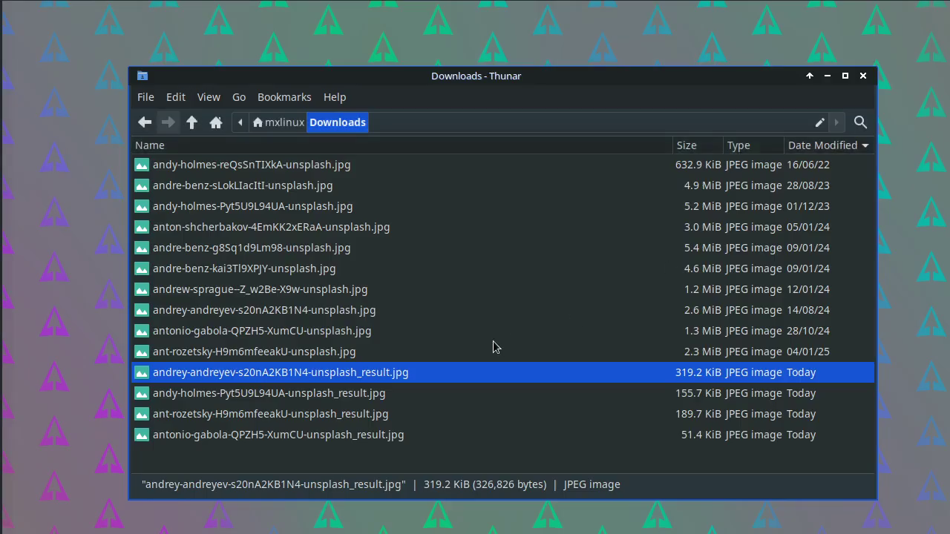